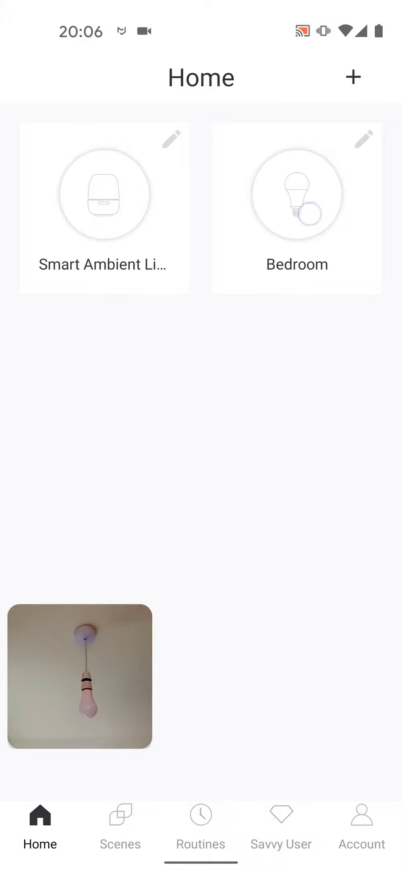
- Turn on the Bedroom bulb, make it cyan at 71% brightness, then switch to white temperature mode
left_click(309, 213)
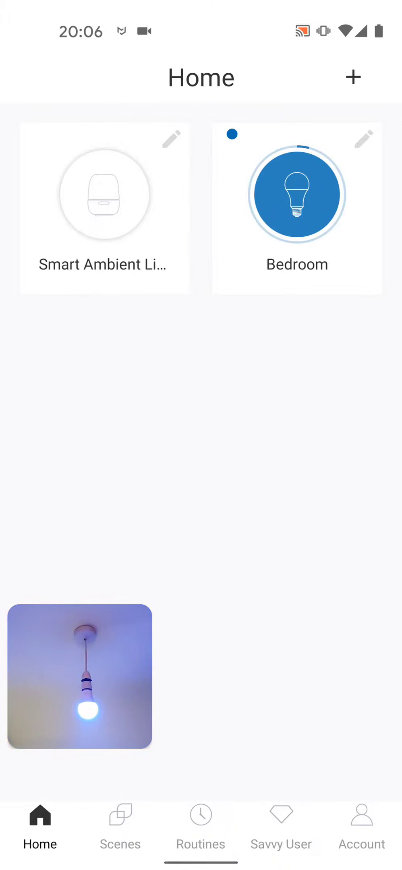
left_click(364, 141)
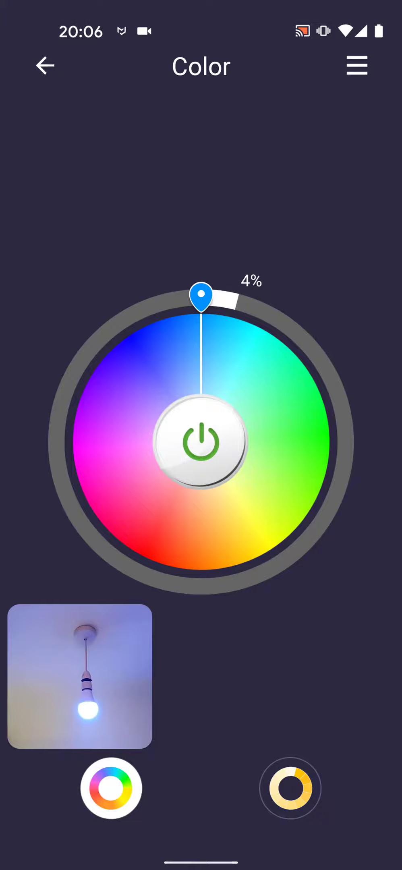
mouse_move(261, 382)
left_mouse_down()
mouse_move(278, 350)
mouse_move(289, 452)
mouse_move(282, 495)
mouse_move(238, 528)
mouse_move(175, 530)
mouse_move(133, 507)
mouse_move(113, 443)
mouse_move(128, 381)
mouse_move(161, 351)
mouse_move(190, 343)
left_mouse_up()
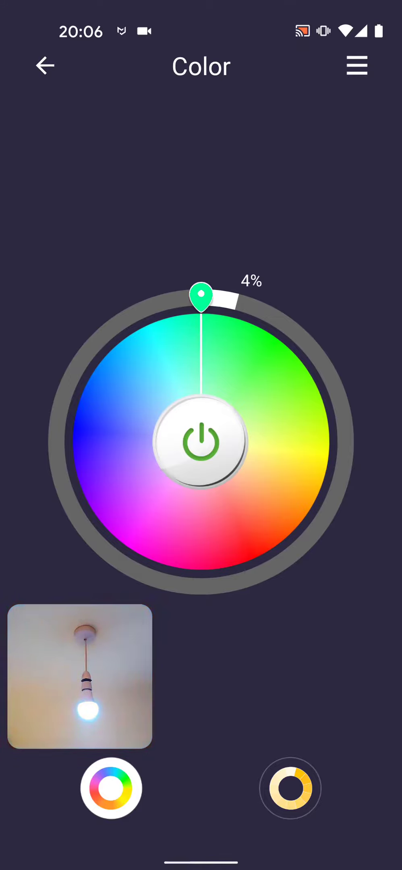
mouse_move(236, 301)
left_mouse_down()
mouse_move(266, 310)
mouse_move(301, 361)
mouse_move(330, 439)
mouse_move(307, 532)
mouse_move(235, 575)
mouse_move(144, 570)
mouse_move(97, 525)
mouse_move(84, 470)
left_mouse_up()
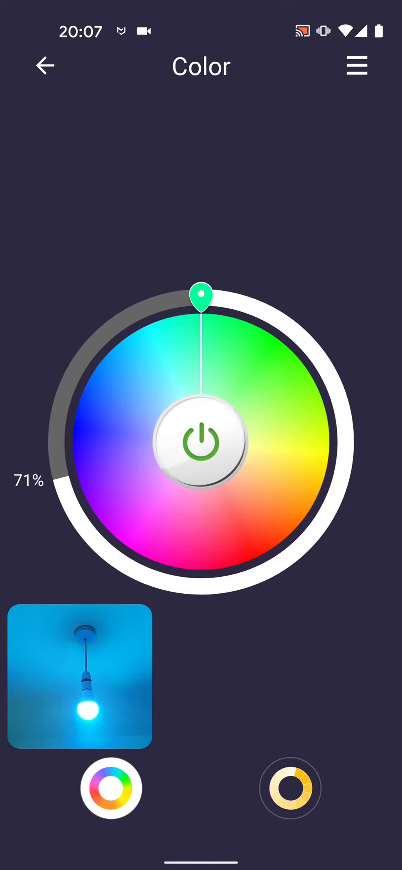
left_click(291, 787)
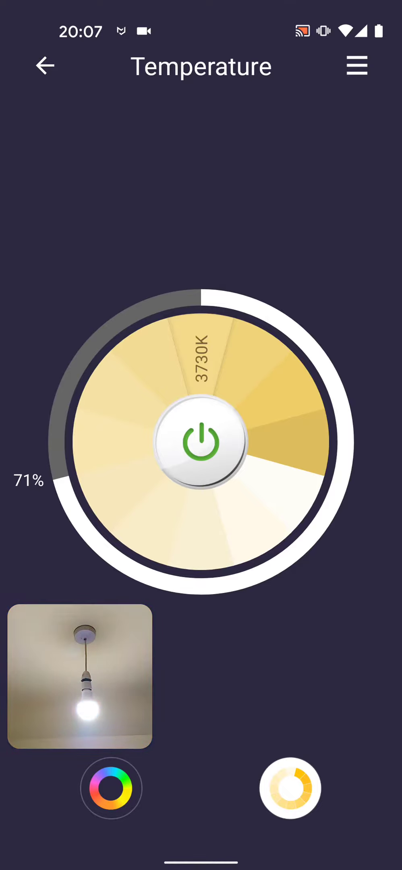
- Set the Bedroom bulb's white light to 3730K at 89% brightness and return to Home
left_click_drag(270, 400, 268, 520)
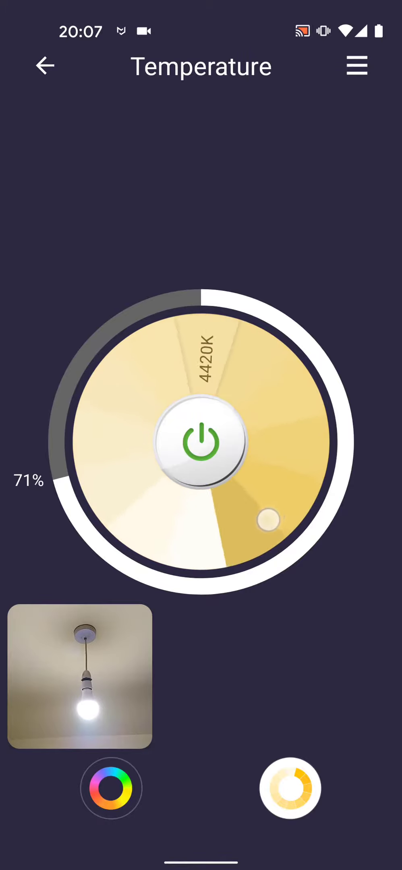
mouse_move(270, 413)
left_mouse_down()
mouse_move(283, 485)
mouse_move(206, 540)
mouse_move(133, 508)
left_mouse_up()
mouse_move(242, 378)
left_mouse_down()
mouse_move(274, 371)
mouse_move(227, 517)
mouse_move(201, 524)
left_mouse_up()
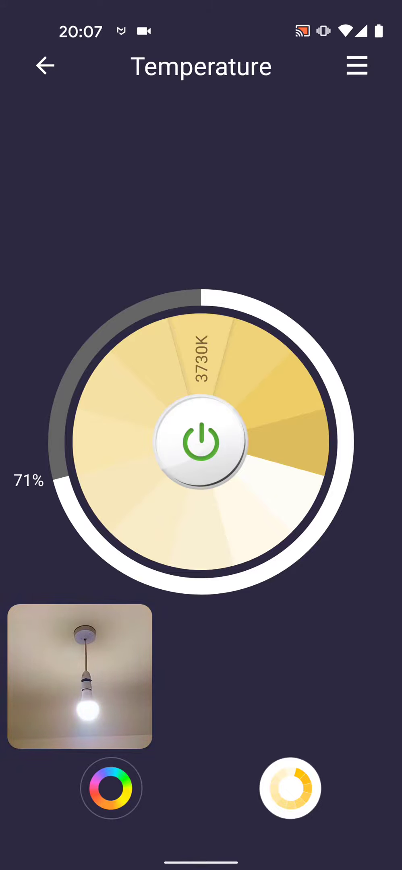
mouse_move(213, 297)
left_mouse_down()
mouse_move(228, 300)
mouse_move(312, 349)
mouse_move(346, 442)
mouse_move(269, 573)
mouse_move(122, 558)
mouse_move(64, 429)
mouse_move(111, 331)
left_mouse_up()
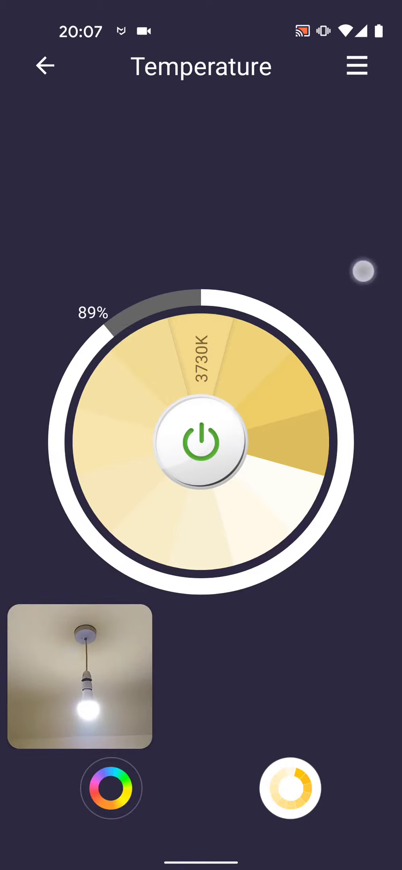
left_click_drag(362, 272, 312, 271)
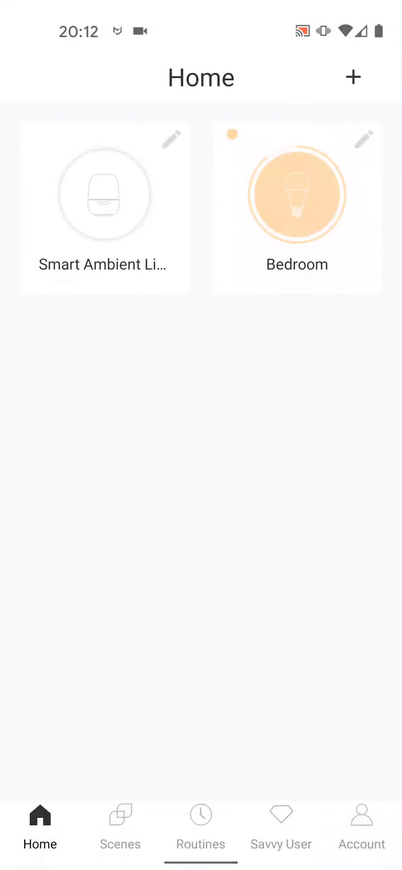
- Start a new On/off schedule routine that turns the Bedroom bulb on
left_click(201, 824)
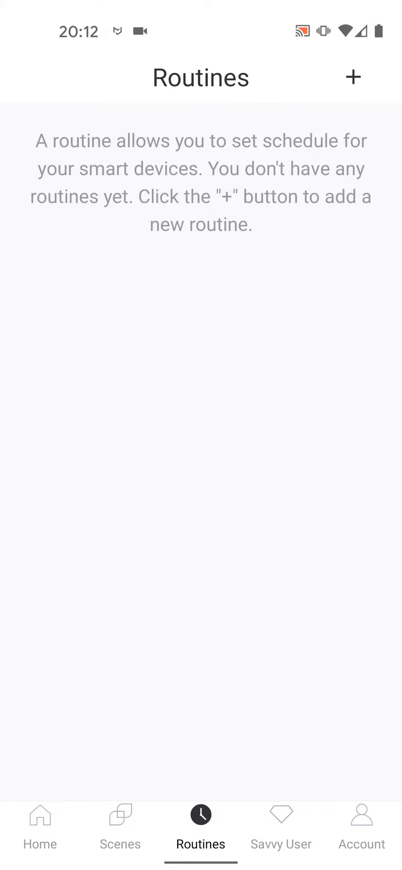
left_click(353, 76)
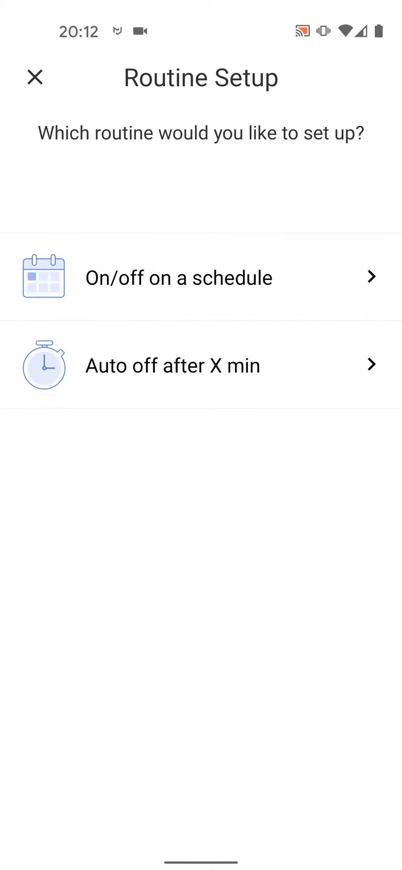
left_click(242, 276)
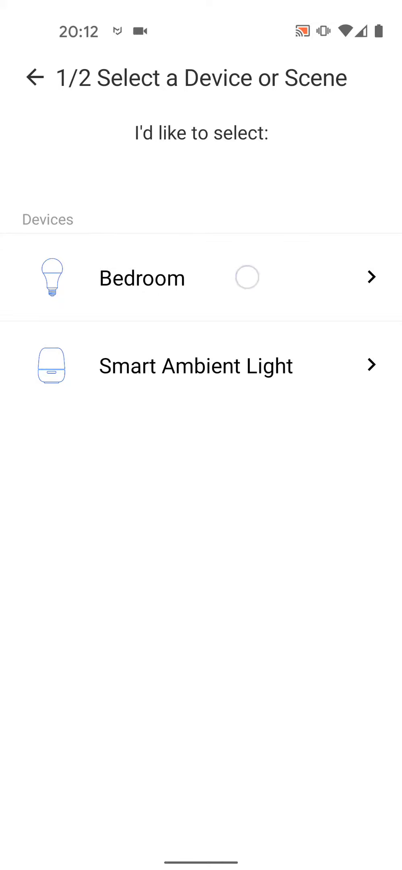
left_click(247, 277)
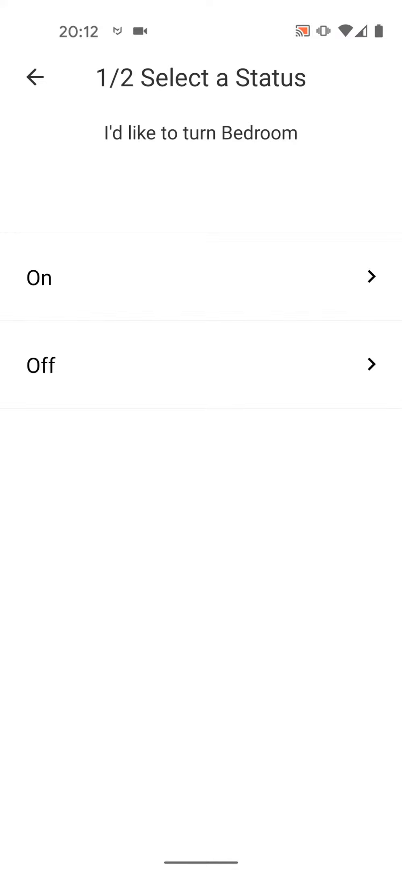
left_click(258, 282)
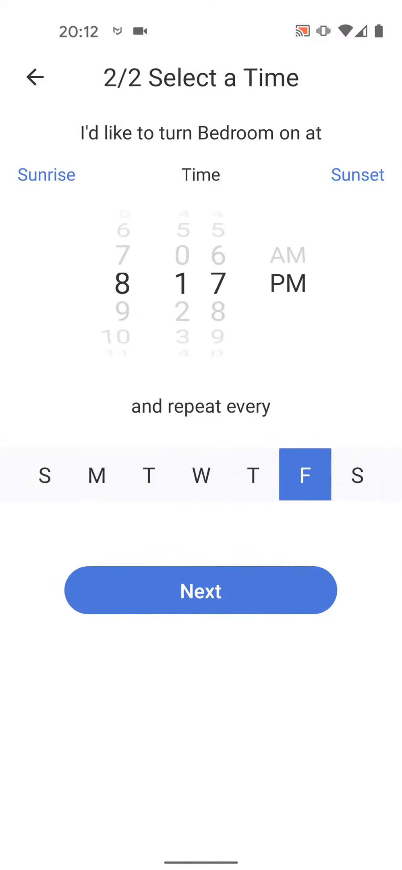
- Set the schedule time to 9:00 PM, repeating every day of the week, and continue
left_click_drag(127, 332, 121, 311)
left_click_drag(190, 316, 189, 334)
mouse_move(222, 290)
left_mouse_down()
mouse_move(220, 322)
mouse_move(220, 244)
left_mouse_up()
mouse_move(219, 322)
left_mouse_down()
mouse_move(219, 244)
mouse_move(218, 284)
left_mouse_up()
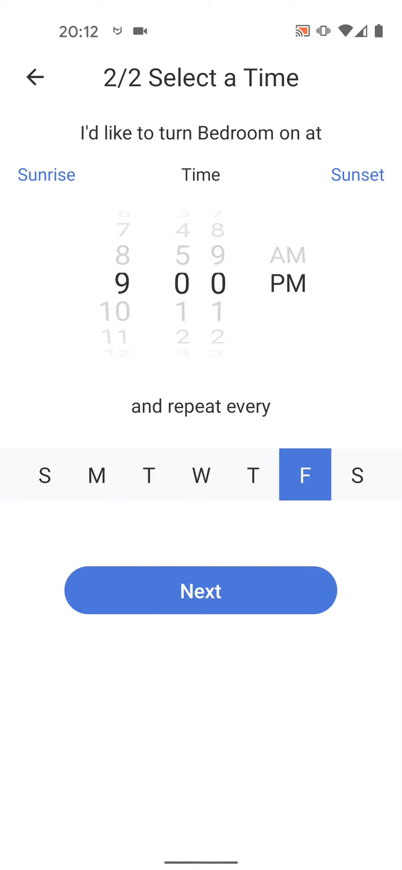
left_click(45, 475)
left_click(97, 475)
left_click(149, 475)
left_click(201, 476)
left_click(252, 476)
left_click(357, 476)
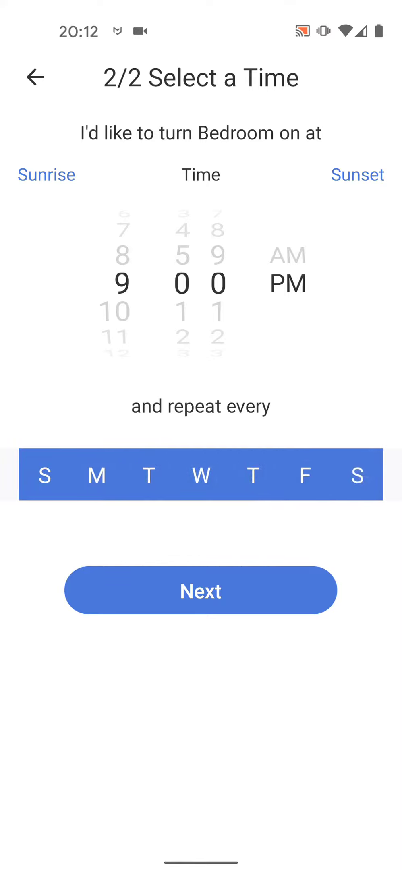
left_click(242, 596)
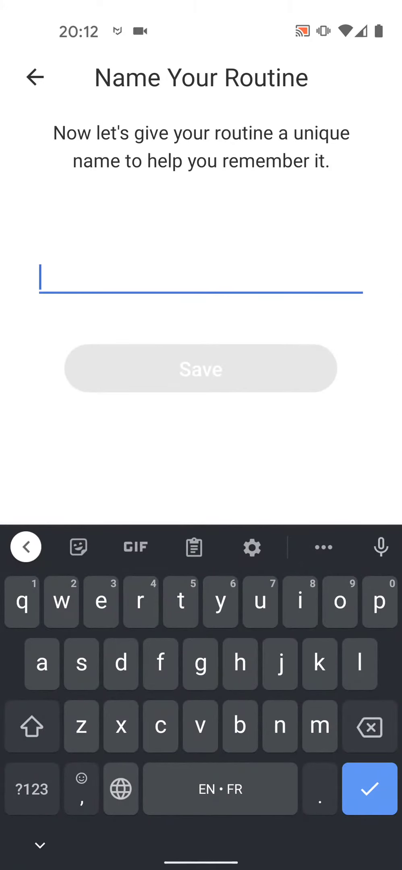
- Name the schedule 'wakeup', save it, and dismiss the confirmation
type("wakeup")
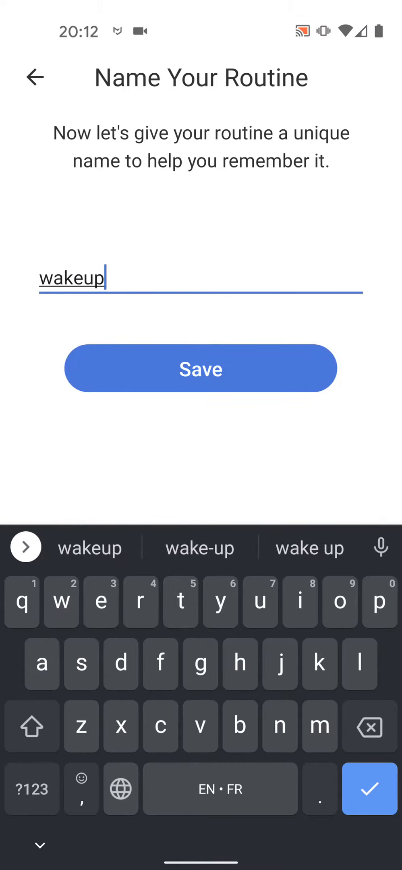
left_click(258, 379)
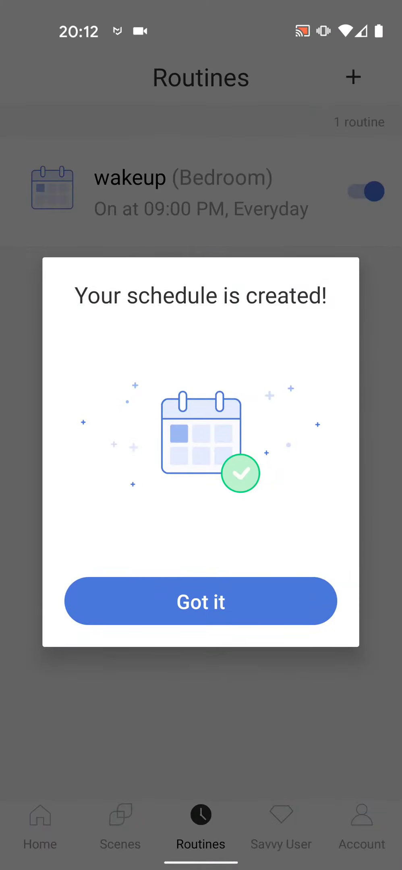
left_click(266, 614)
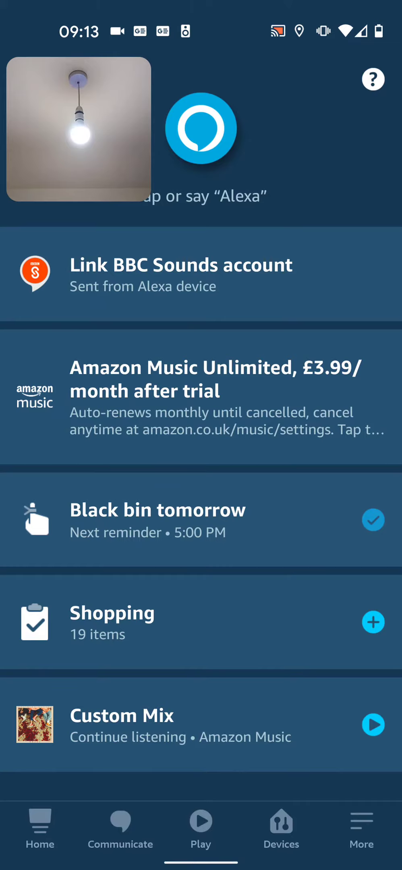
- Call up Alexa twice to give voice commands controlling the Bedroom bulb
left_click(200, 128)
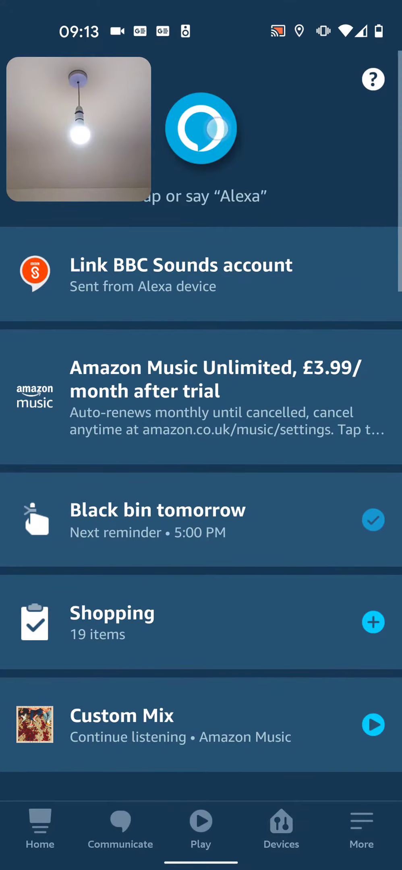
left_click(218, 129)
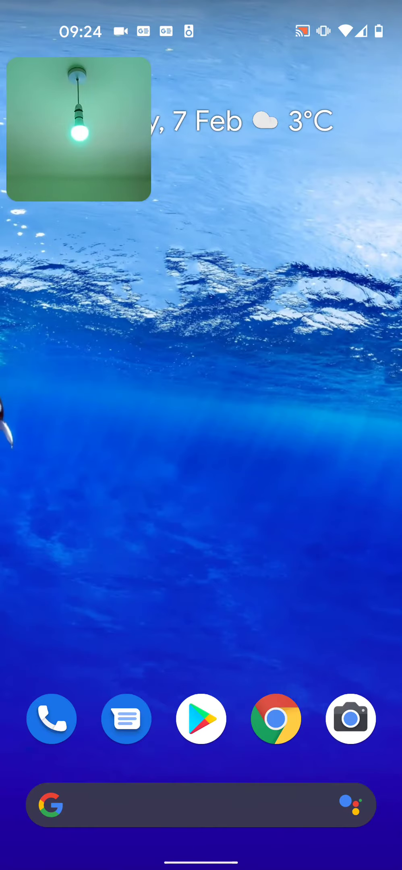
- Bring up Google Assistant to ask for the Bedroom light at 75 percent brightness
left_click(350, 804)
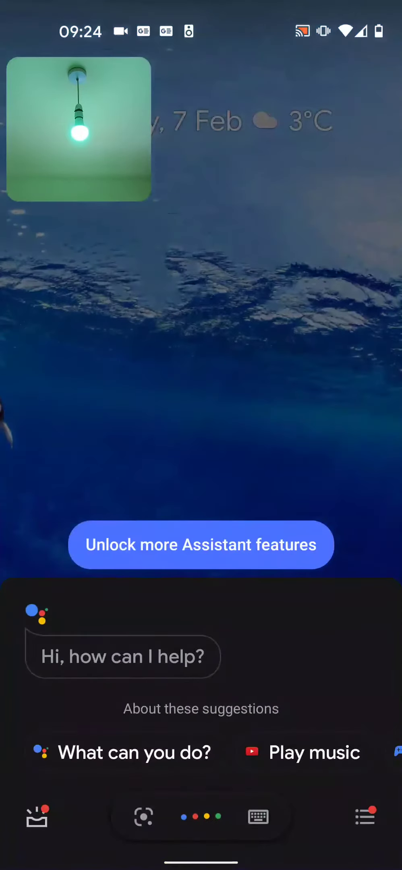